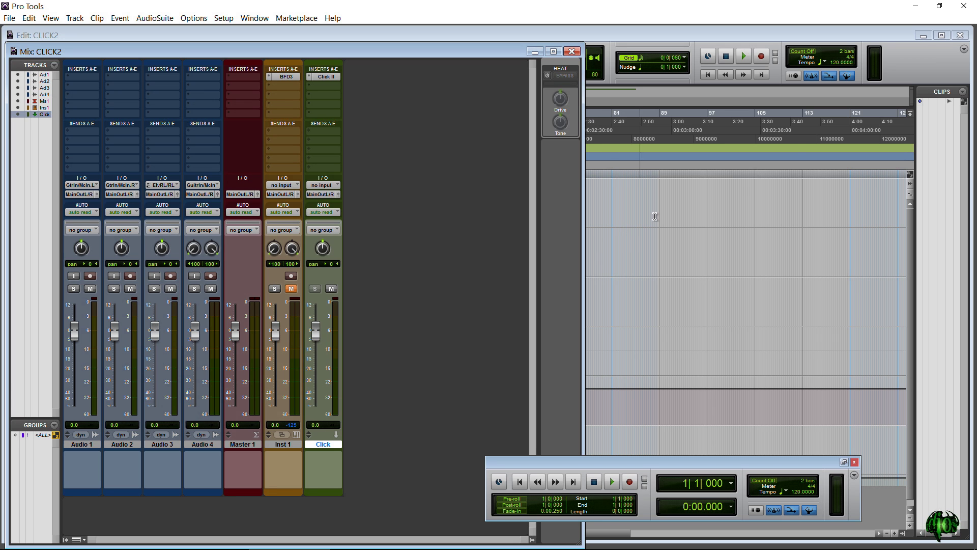
# Step: Close the Pro Tools window and answer the save prompt for the CLICK2 session to quit
pyautogui.click(963, 6)
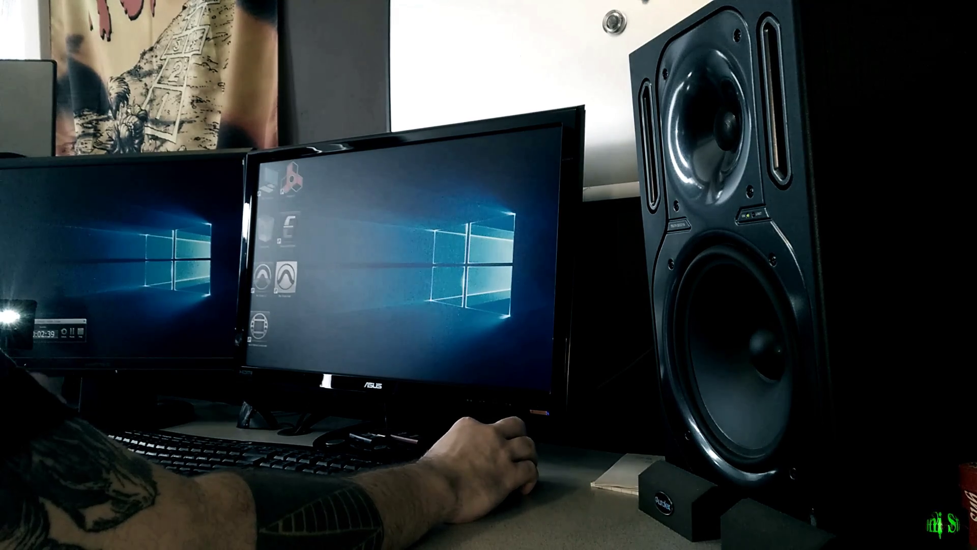
# Step: Browse from This PC through Local Disk (C:) and Users into the user's home folder
pyautogui.press('super+e')
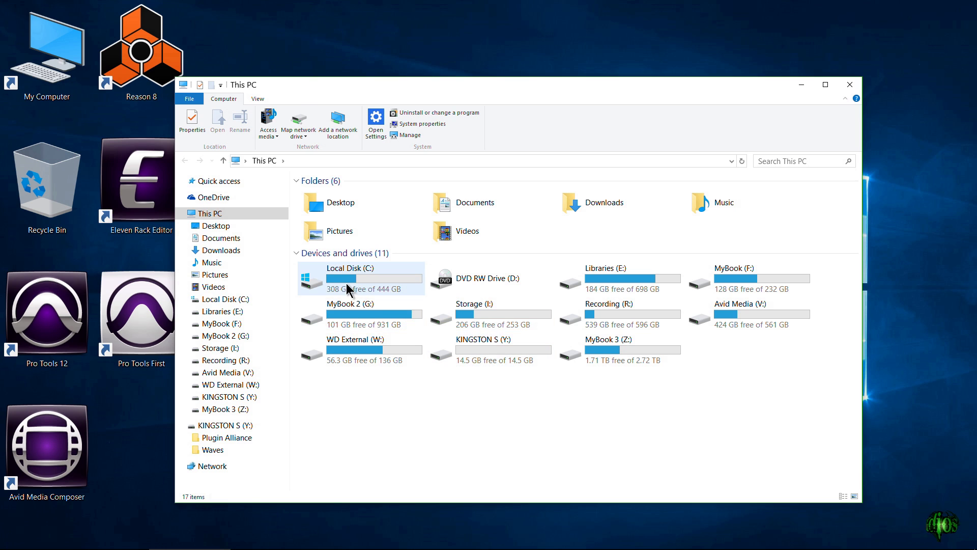
pyautogui.click(350, 282)
pyautogui.doubleClick(350, 278)
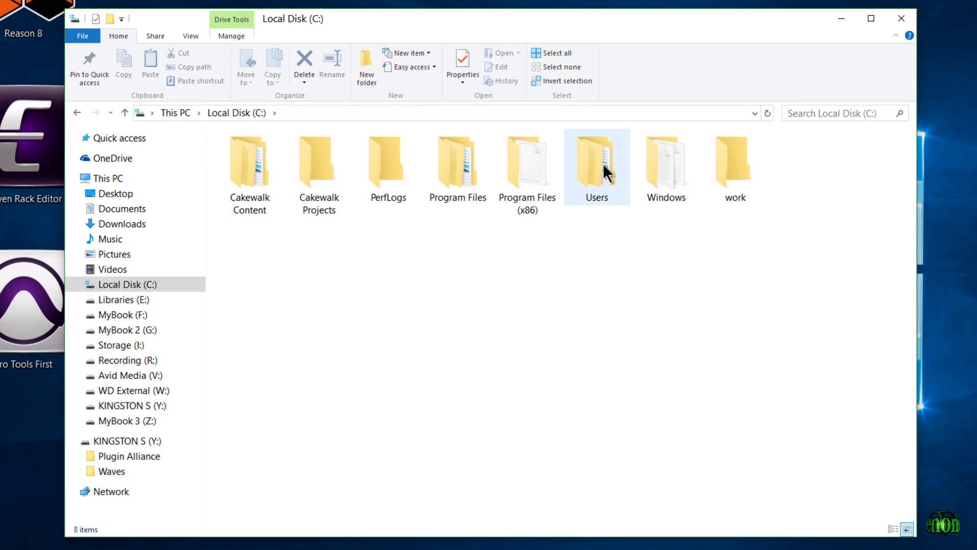
pyautogui.doubleClick(608, 162)
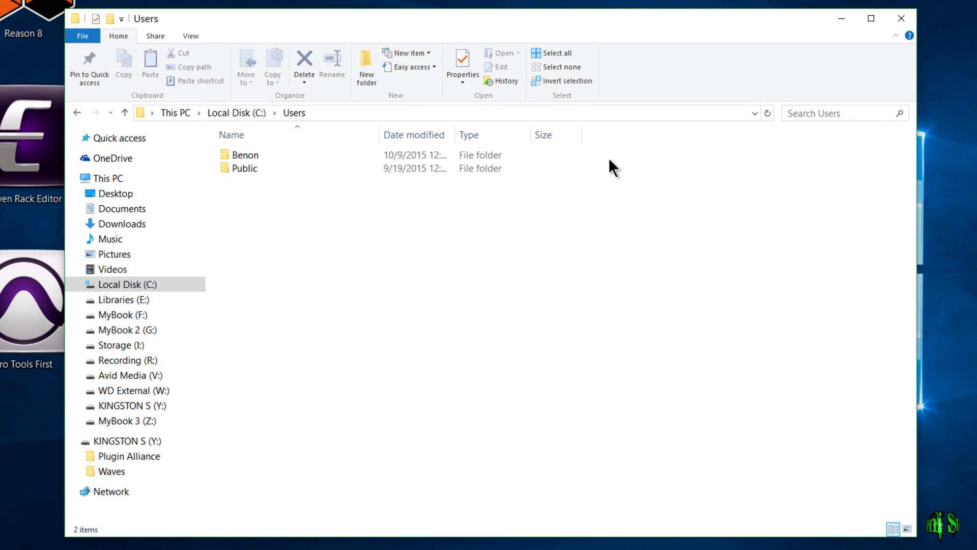
pyautogui.click(257, 162)
pyautogui.doubleClick(255, 155)
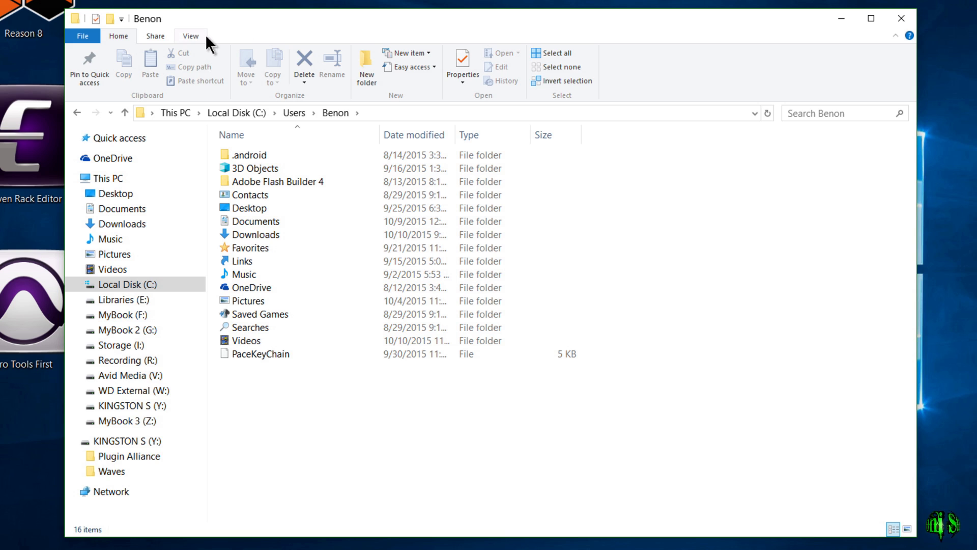
# Step: Turn on Hidden items in the View options and open the AppData folder
pyautogui.click(896, 35)
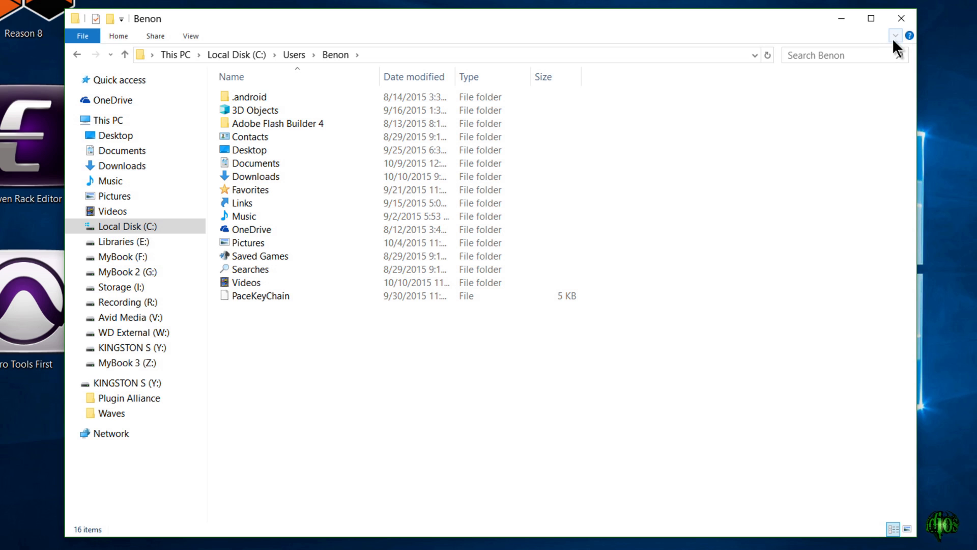
pyautogui.click(896, 35)
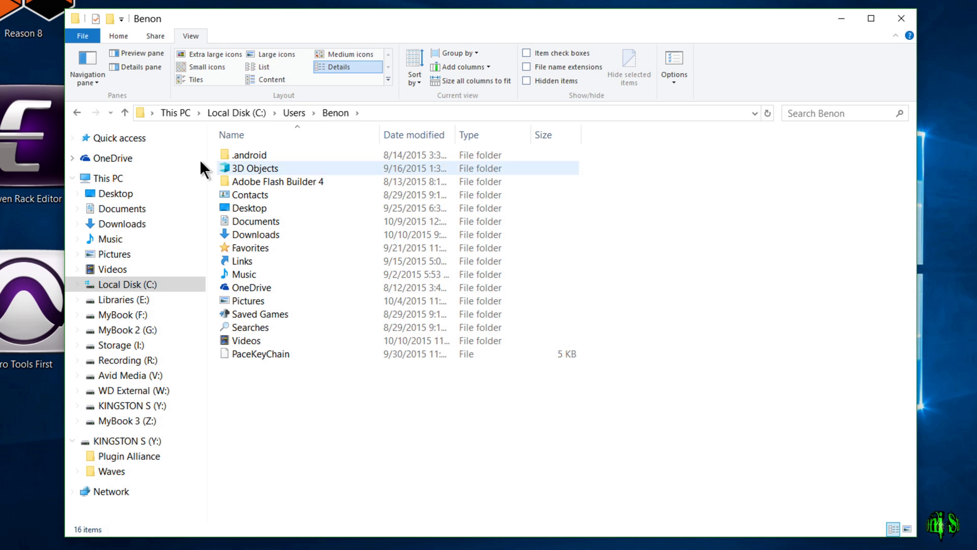
pyautogui.click(527, 81)
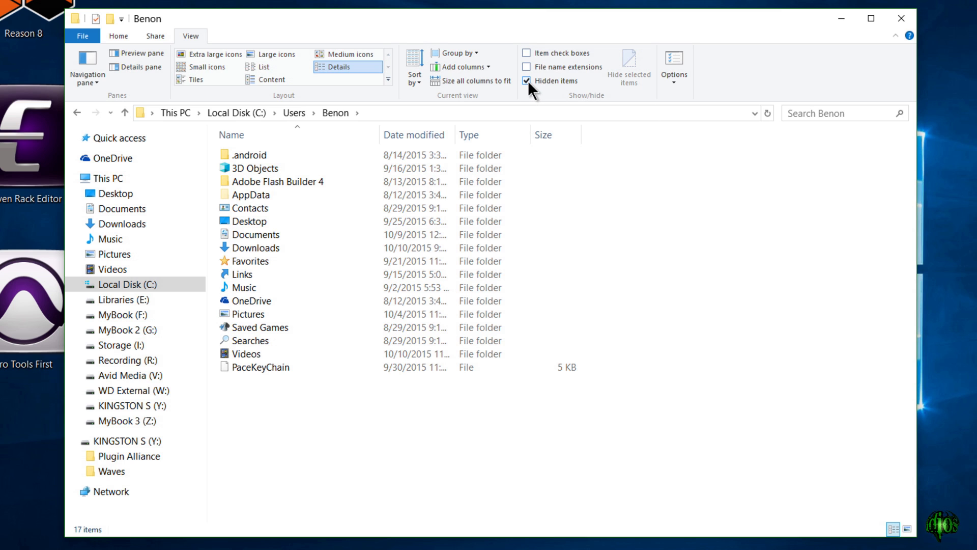
pyautogui.doubleClick(253, 194)
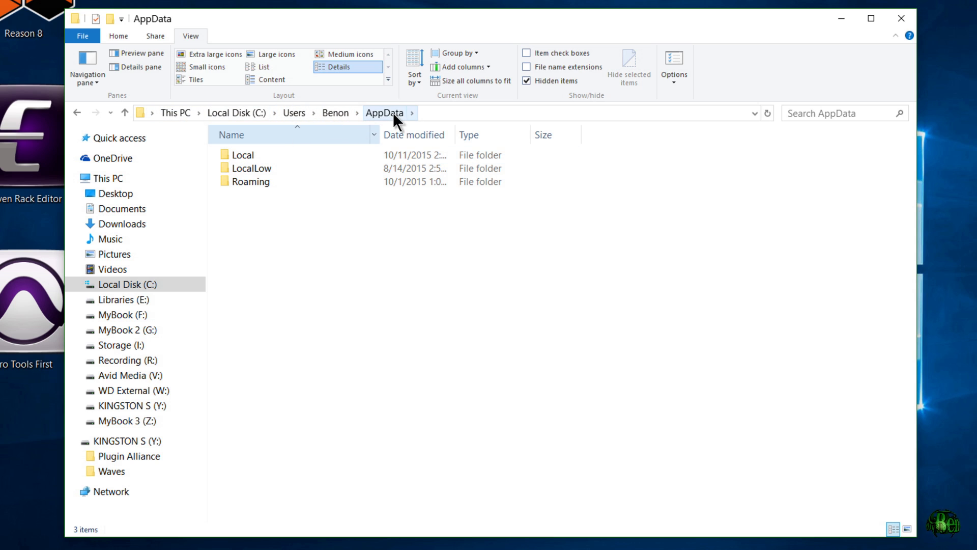
# Step: Inspect the eight preference files in Roaming\Avid\Pro Tools, then delete the Pro Tools folder from Avid
pyautogui.doubleClick(250, 183)
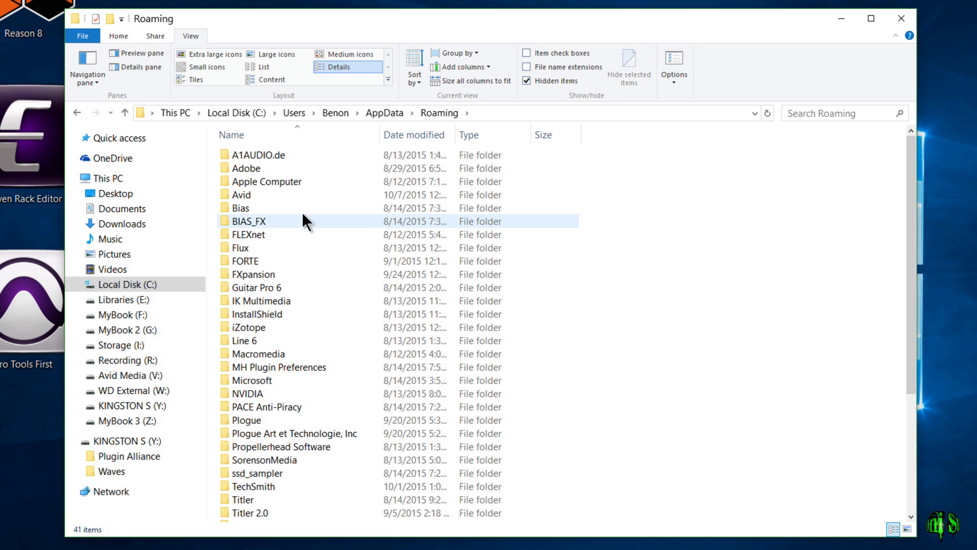
pyautogui.doubleClick(240, 191)
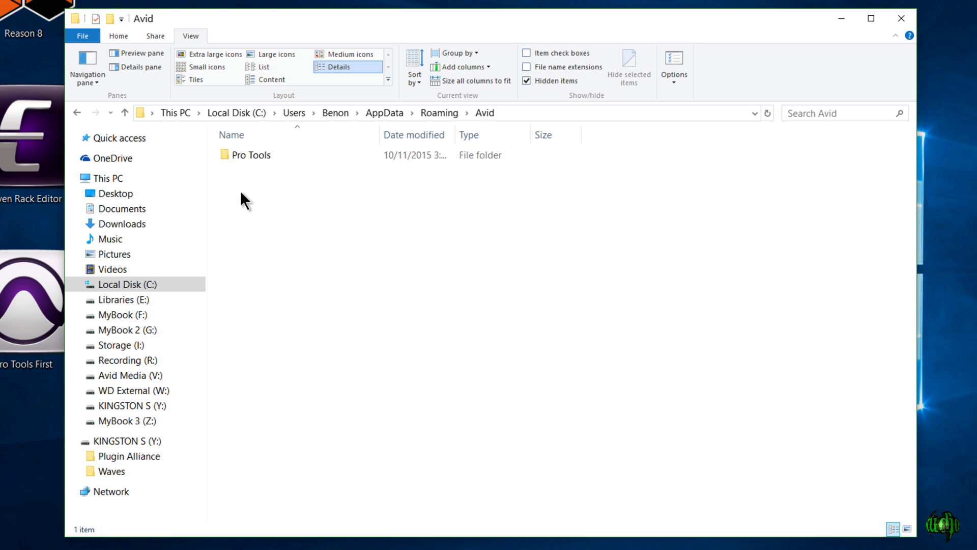
pyautogui.click(264, 155)
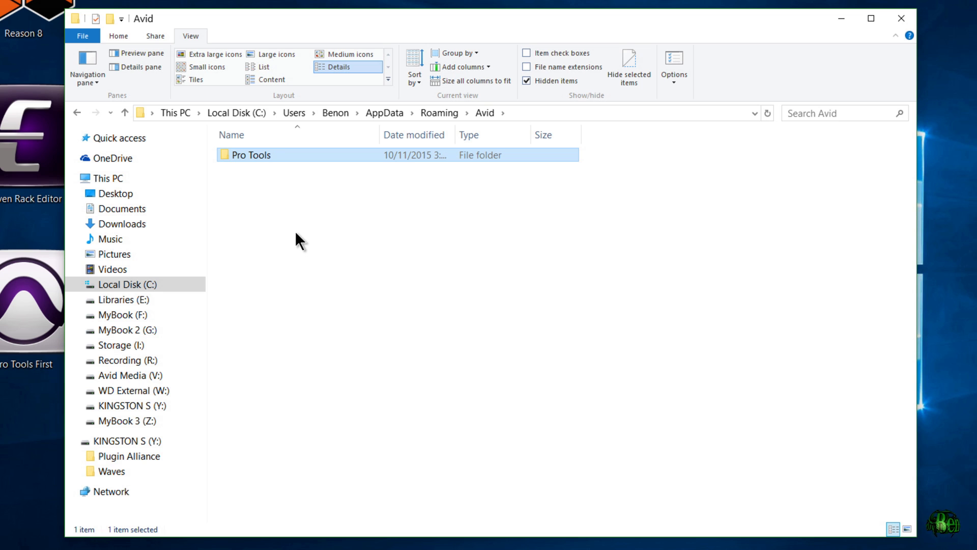
pyautogui.doubleClick(304, 156)
pyautogui.moveTo(283, 308); pyautogui.dragTo(471, 154)
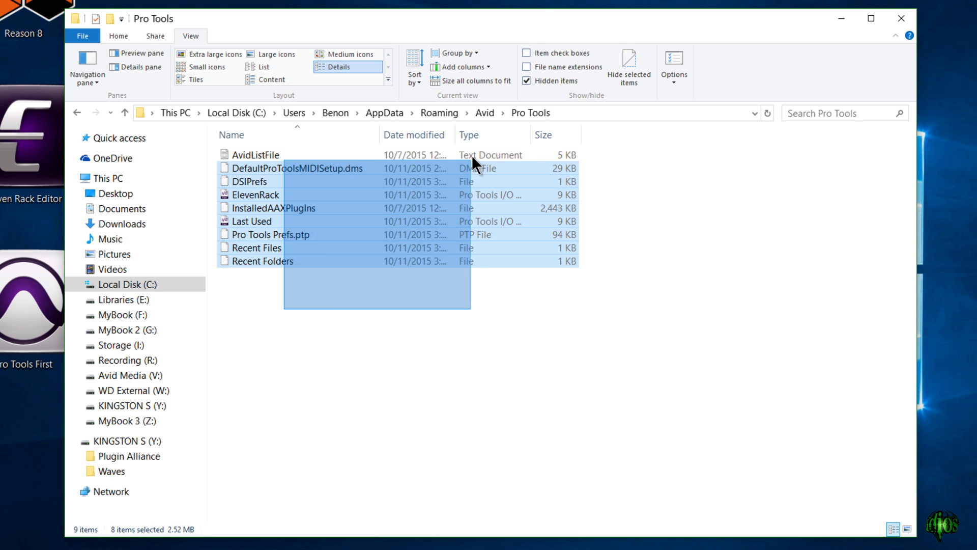
pyautogui.moveTo(471, 154); pyautogui.dragTo(472, 154)
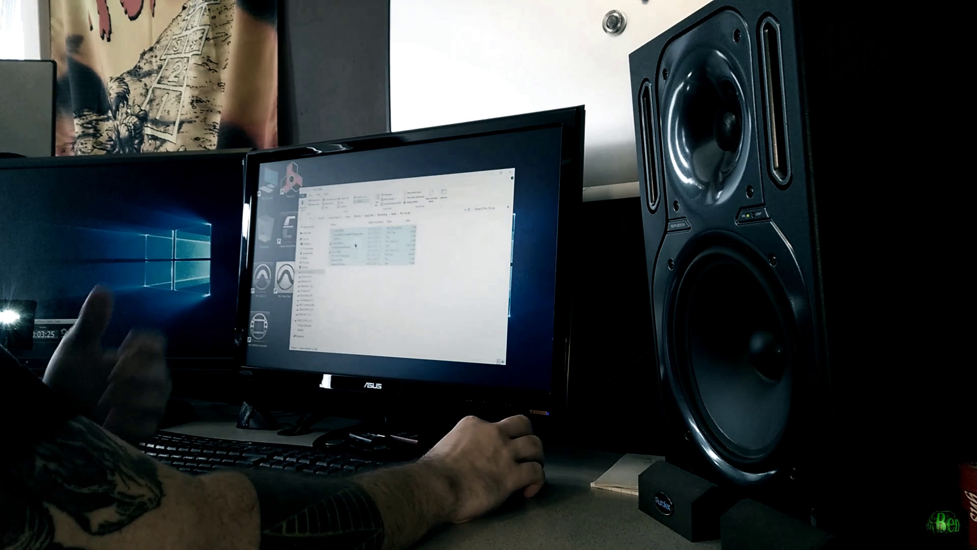
pyautogui.click(329, 328)
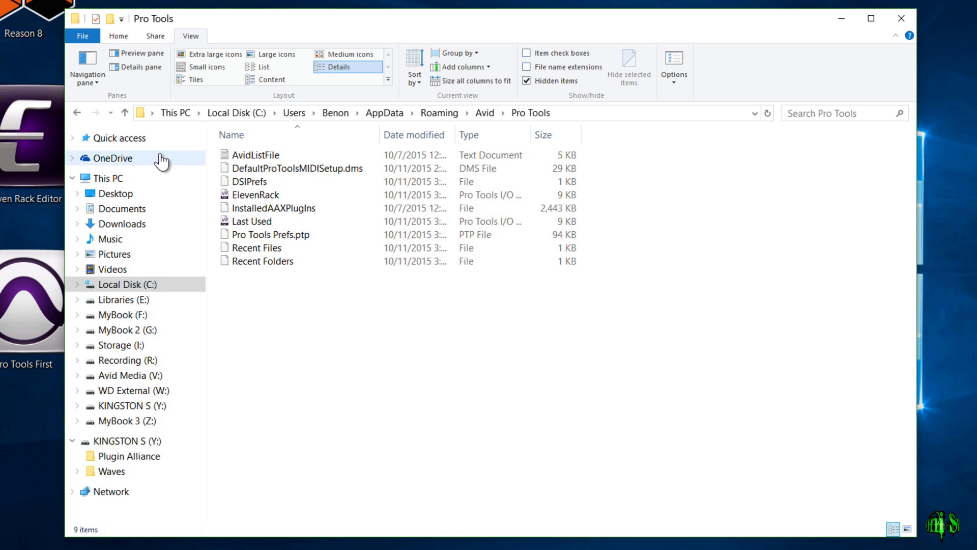
pyautogui.click(77, 113)
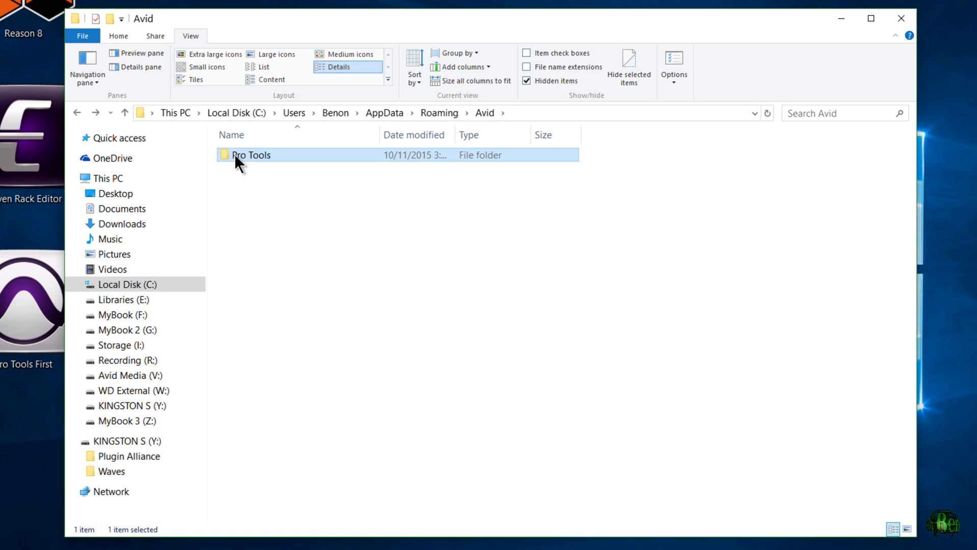
pyautogui.press('Delete')
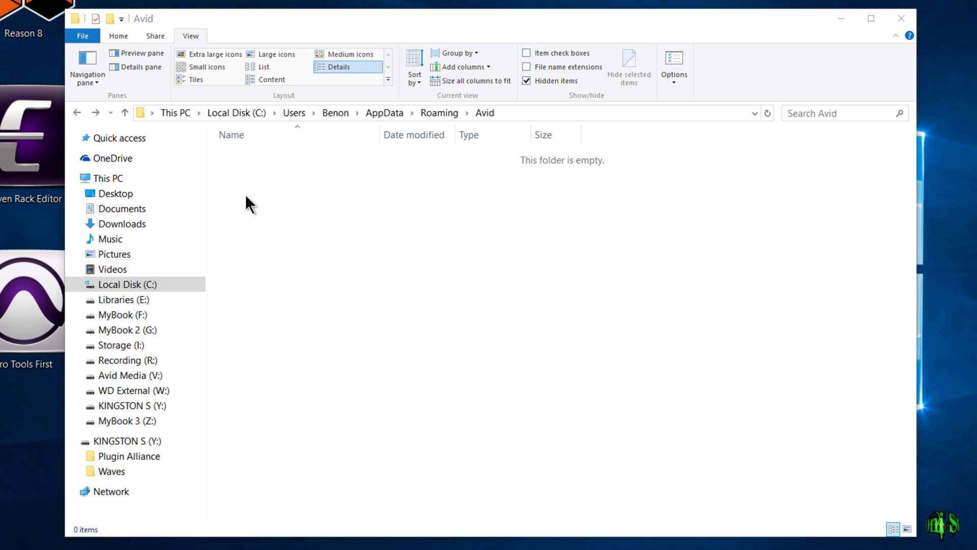
# Step: Permanently empty the Recycle Bin of the Pro Tools folder, then launch Pro Tools 12
pyautogui.click(901, 18)
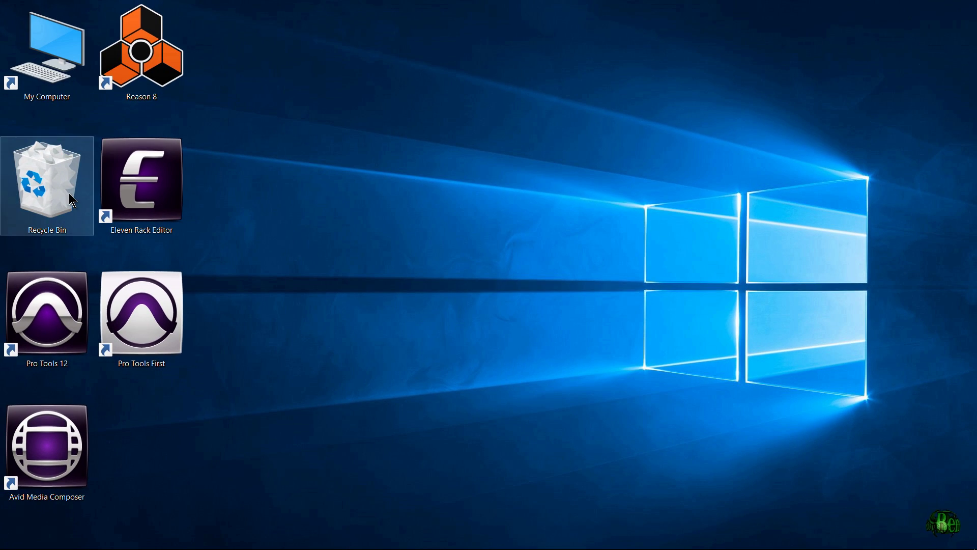
pyautogui.doubleClick(74, 201)
pyautogui.click(218, 144)
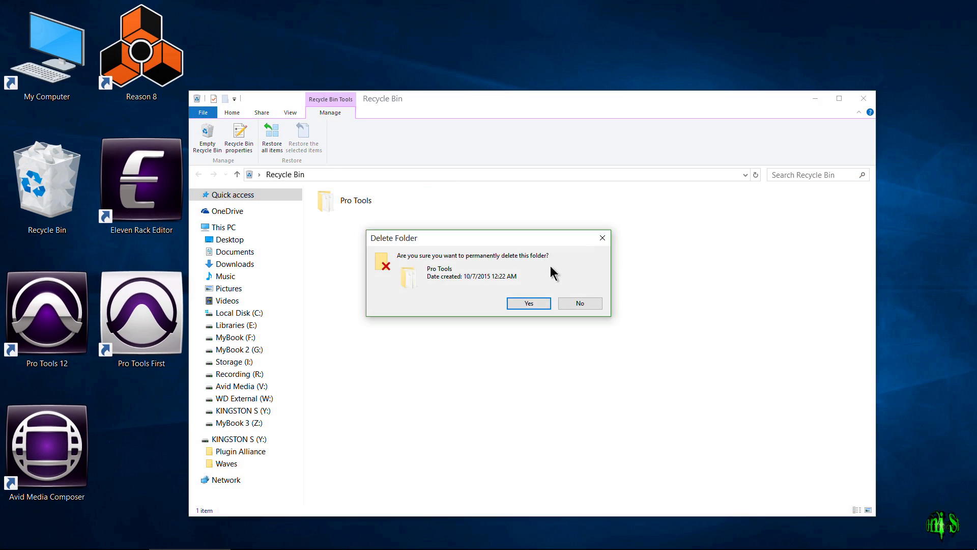
pyautogui.click(529, 303)
pyautogui.click(863, 99)
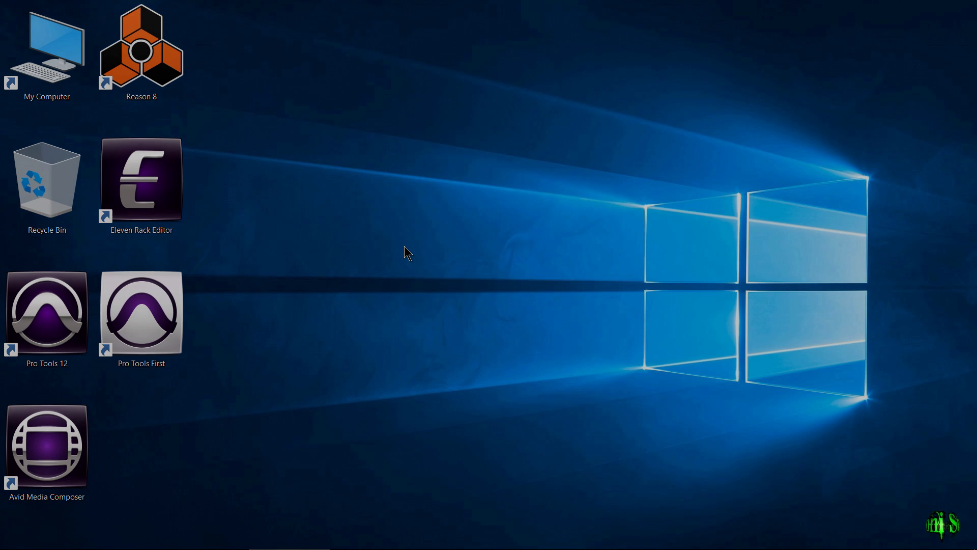
pyautogui.doubleClick(42, 312)
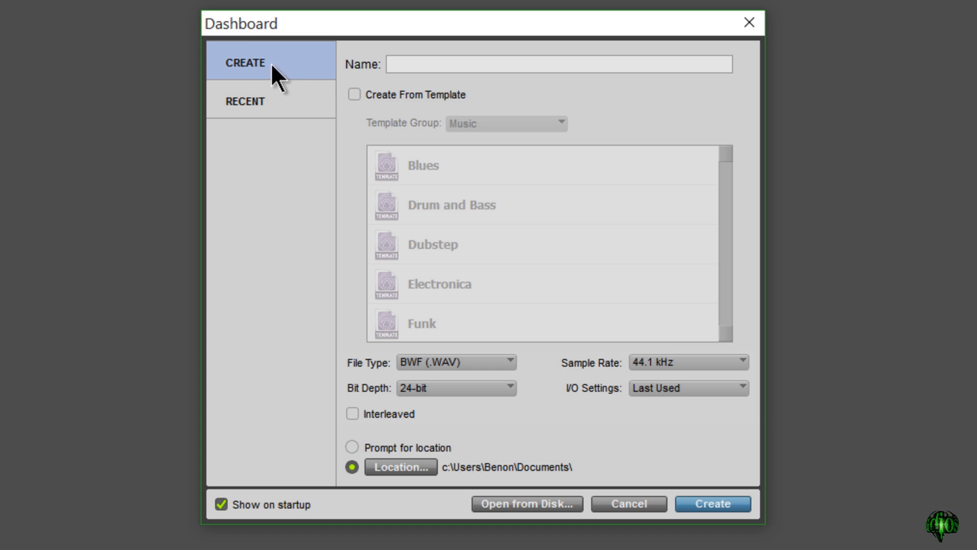
# Step: Name the session NEW1, save it at the Recording (R:) drive root, and choose 48 kHz
pyautogui.write('NEW1')
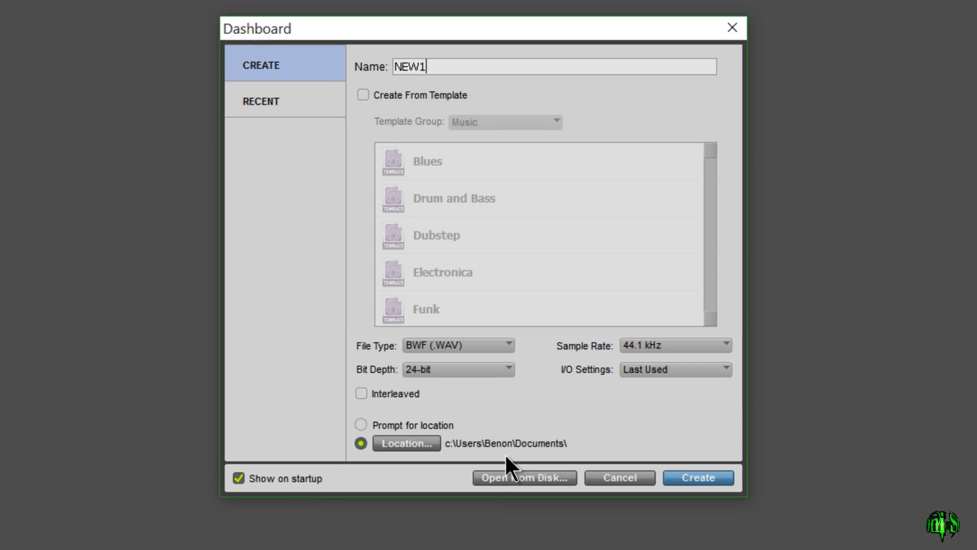
pyautogui.click(425, 464)
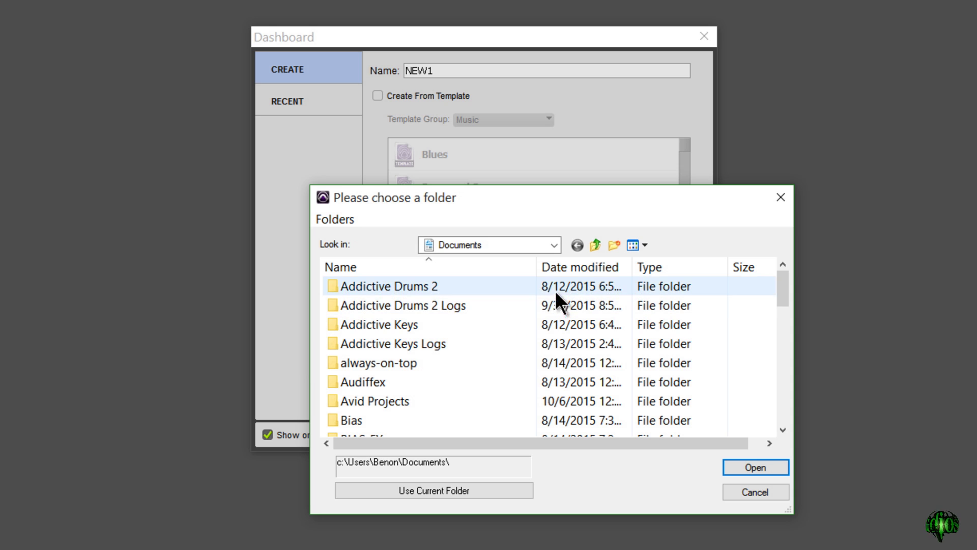
pyautogui.click(529, 242)
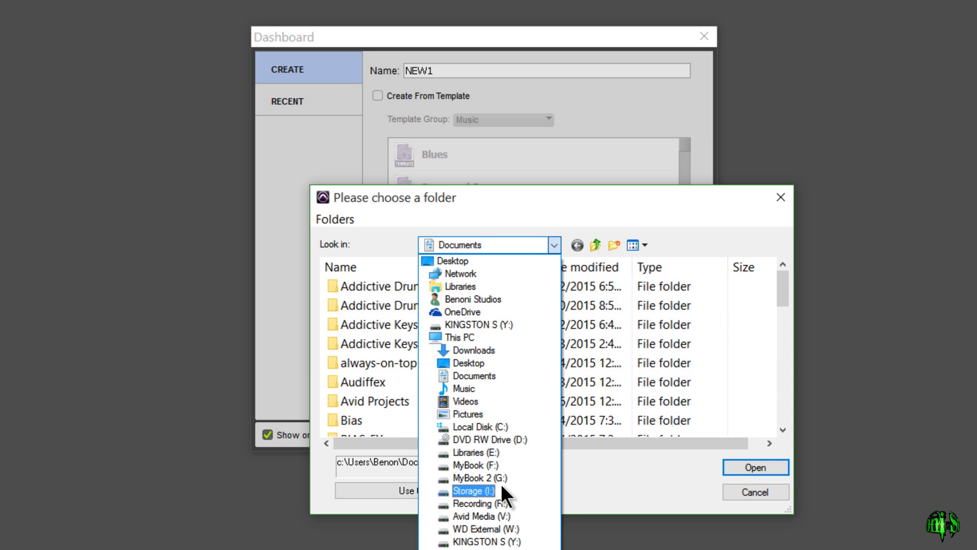
pyautogui.click(489, 503)
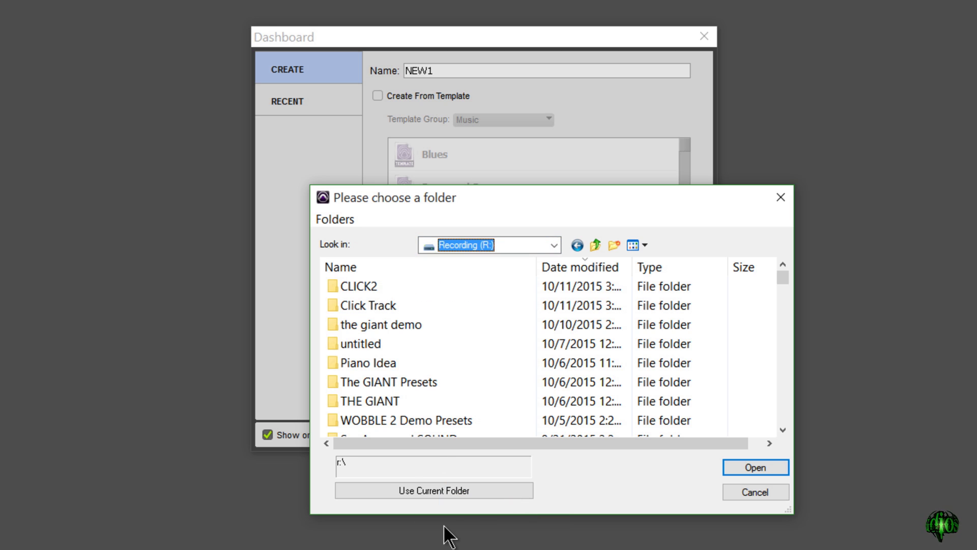
pyautogui.click(470, 493)
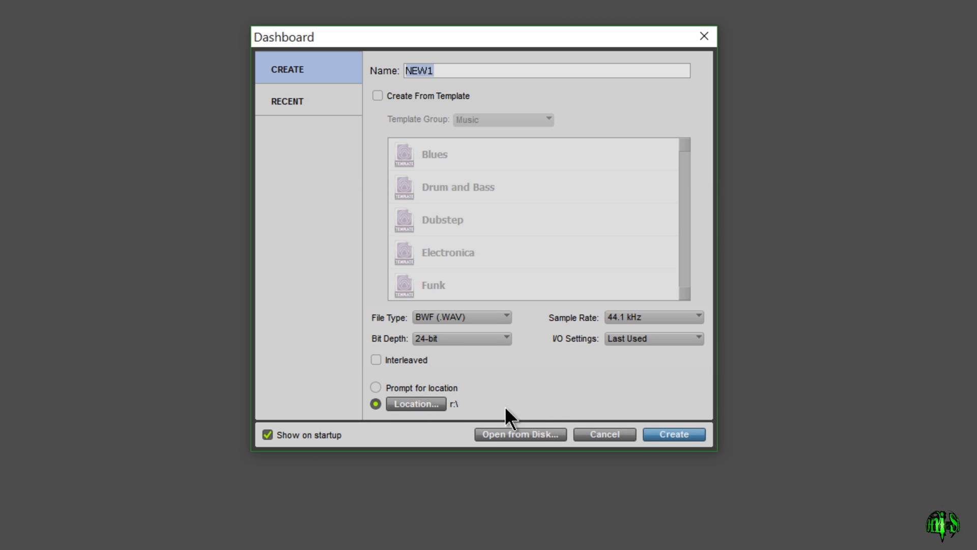
pyautogui.click(639, 316)
pyautogui.click(661, 338)
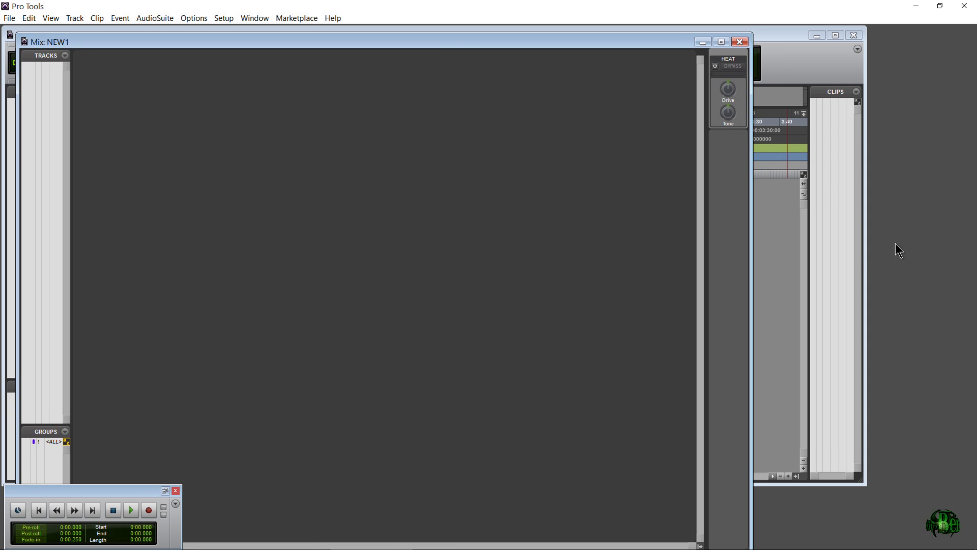
# Step: Enlarge the NEW1 Edit window and expand the Transport to show all sections
pyautogui.moveTo(867, 252); pyautogui.dragTo(941, 251)
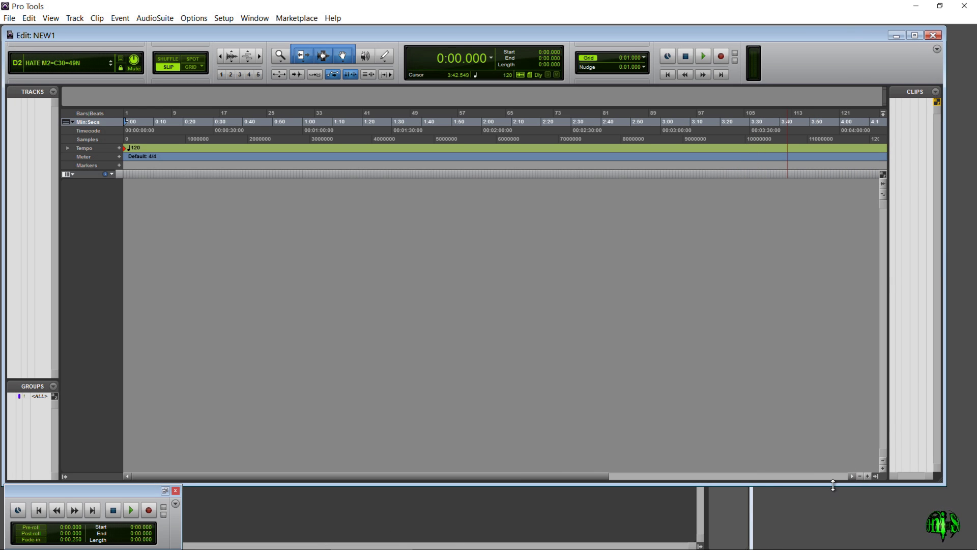
pyautogui.moveTo(833, 485); pyautogui.dragTo(829, 523)
pyautogui.moveTo(148, 492); pyautogui.dragTo(389, 359)
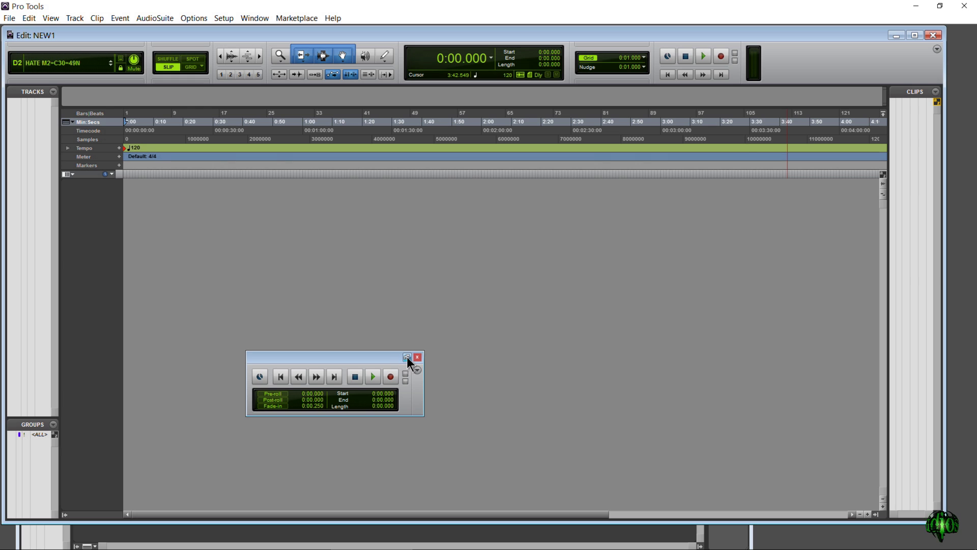
pyautogui.click(417, 371)
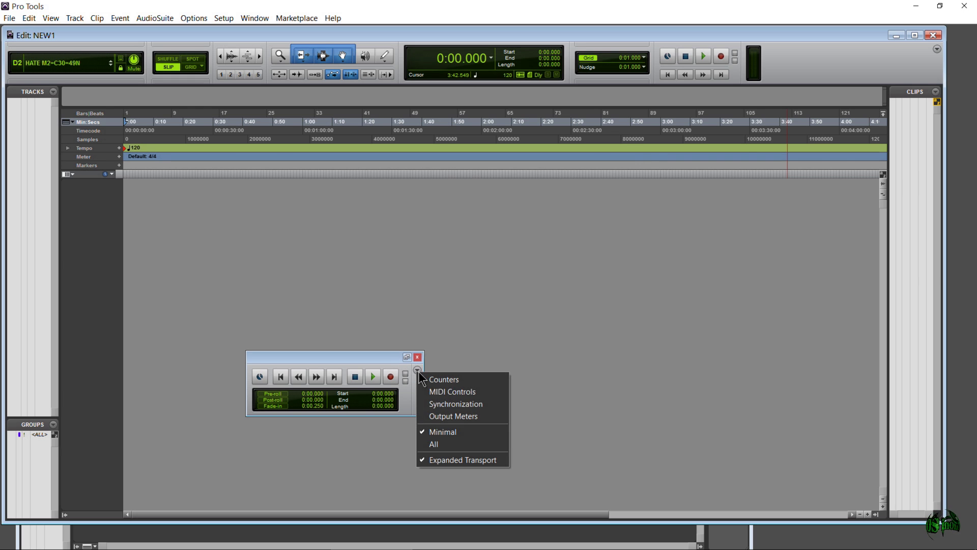
pyautogui.click(440, 443)
# Step: Hide the Transport's Synchronization section and enable MIDI Controls in the Edit window toolbar
pyautogui.click(660, 371)
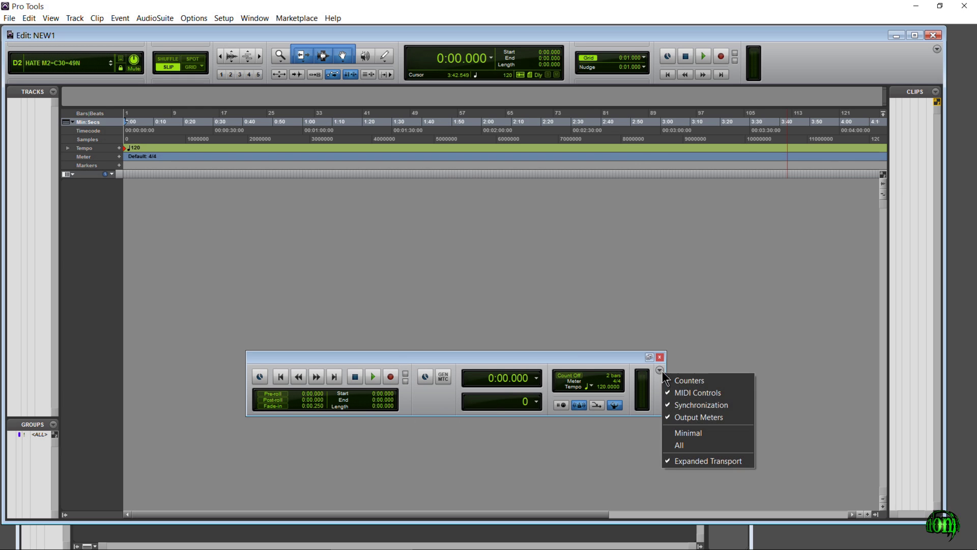
pyautogui.click(669, 405)
pyautogui.moveTo(560, 362); pyautogui.dragTo(803, 488)
pyautogui.click(937, 49)
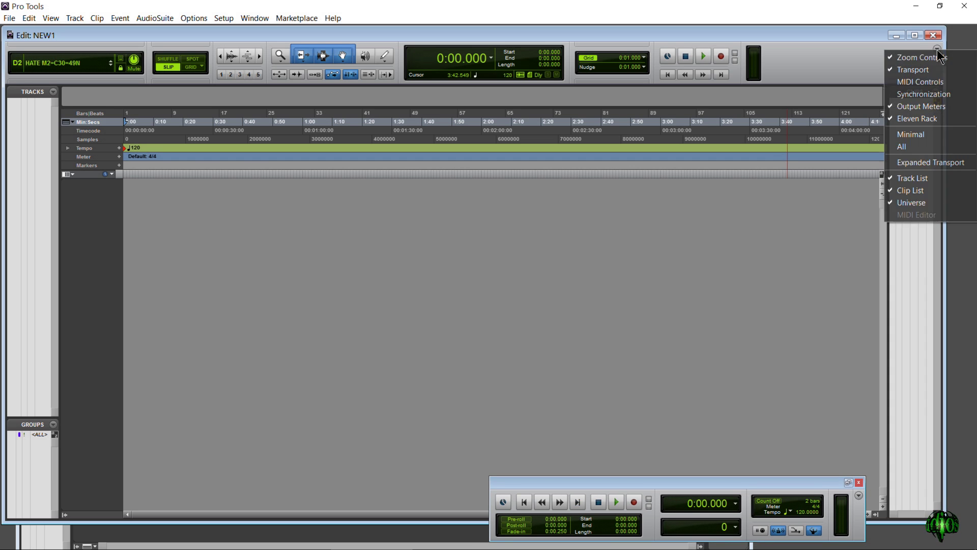
pyautogui.click(920, 81)
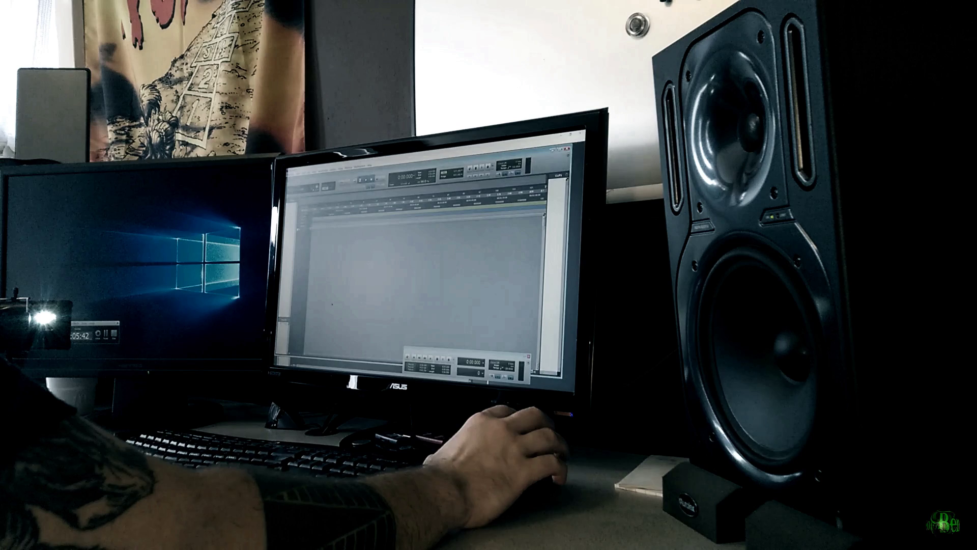
# Step: Create four audio tracks, one instrument track and a master fader, then show the Mix window
pyautogui.hotkey('ctrl', 'shift', 'n')
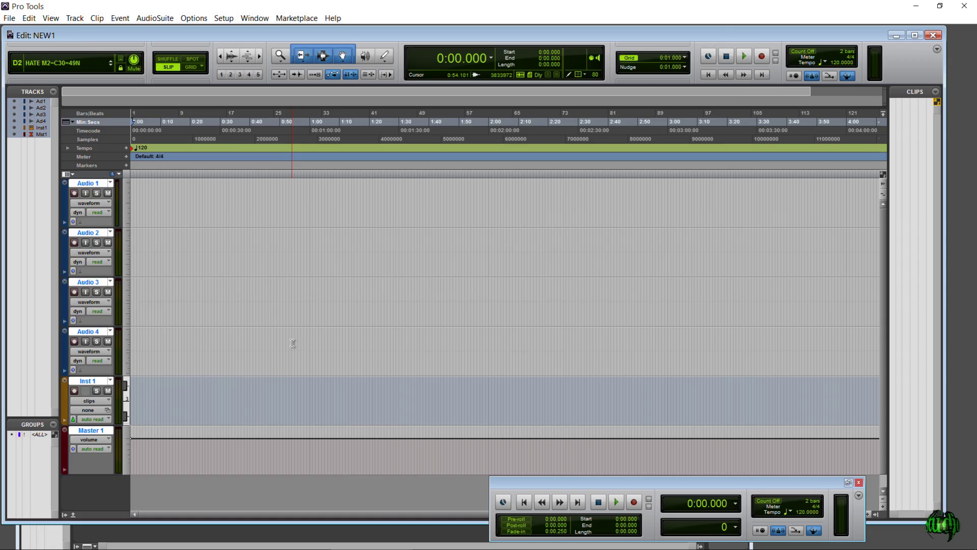
pyautogui.hotkey('ctrl', '=')
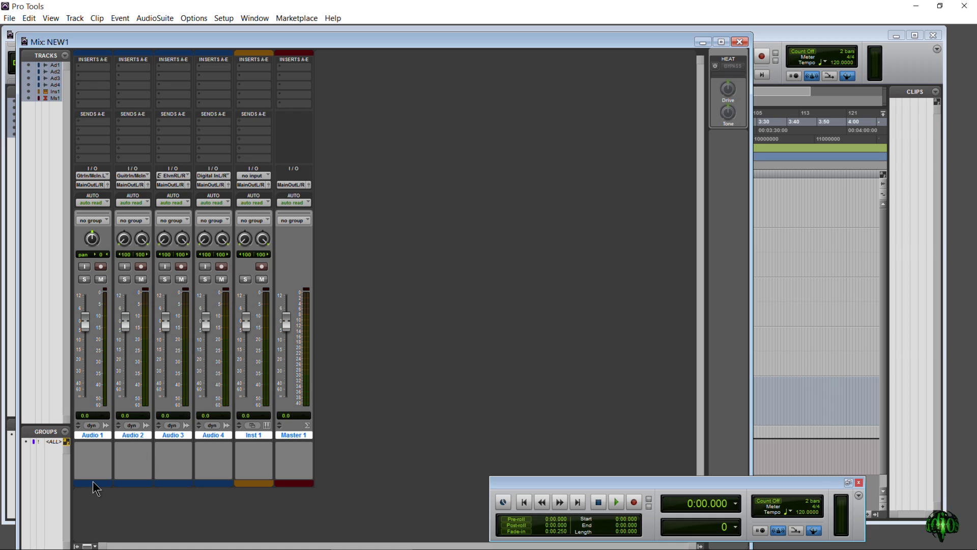
# Step: Open Audio 1's Color Palette to apply full track colouring to the channel strips, then close it
pyautogui.doubleClick(92, 480)
pyautogui.moveTo(128, 246); pyautogui.dragTo(204, 247)
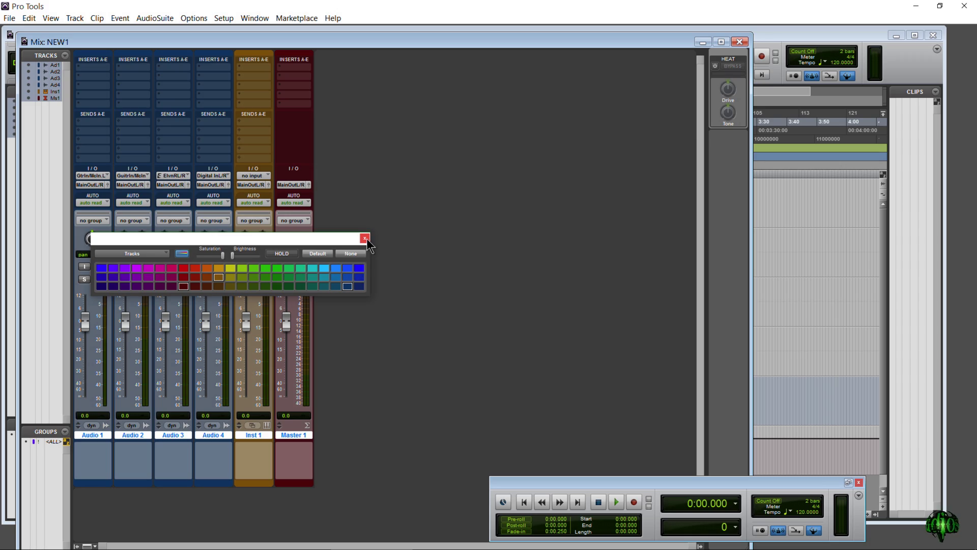
pyautogui.click(365, 238)
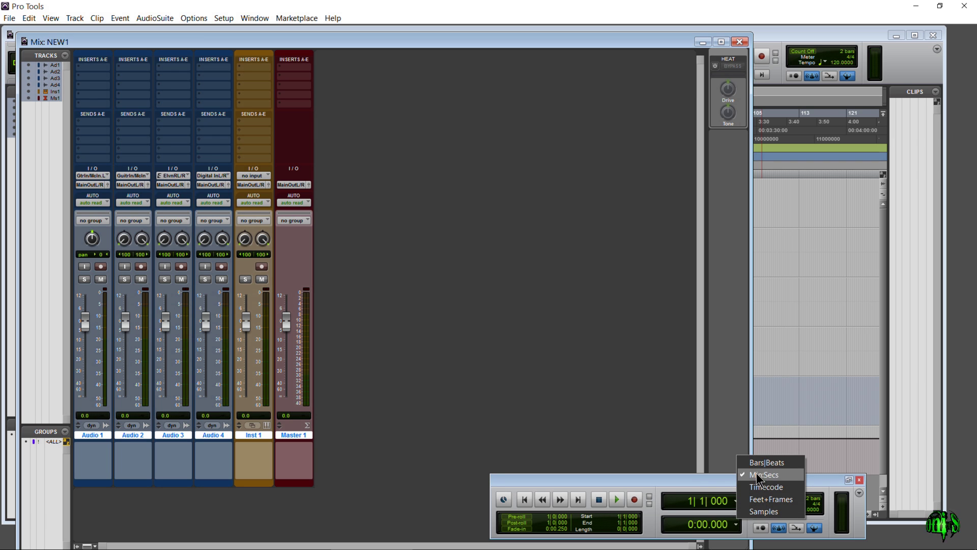
pyautogui.click(715, 481)
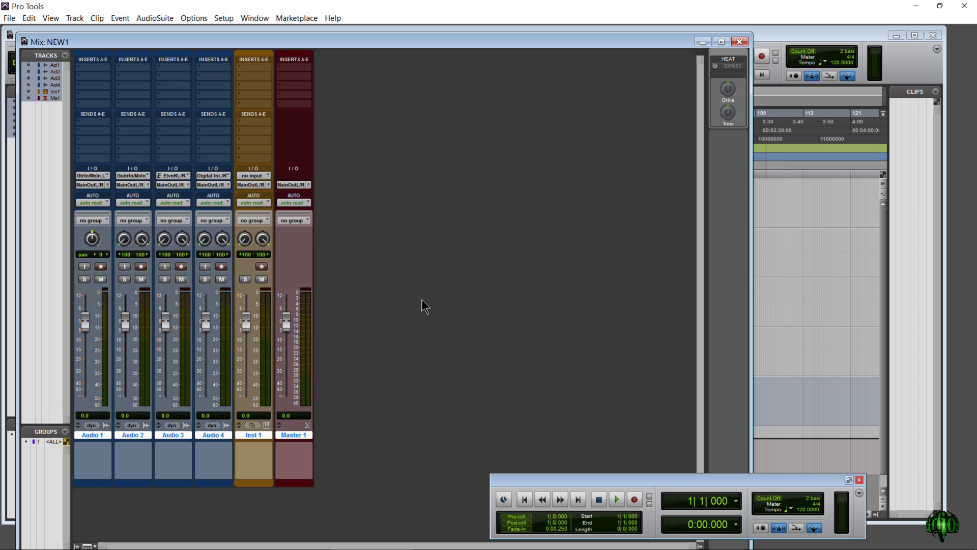
pyautogui.click(224, 18)
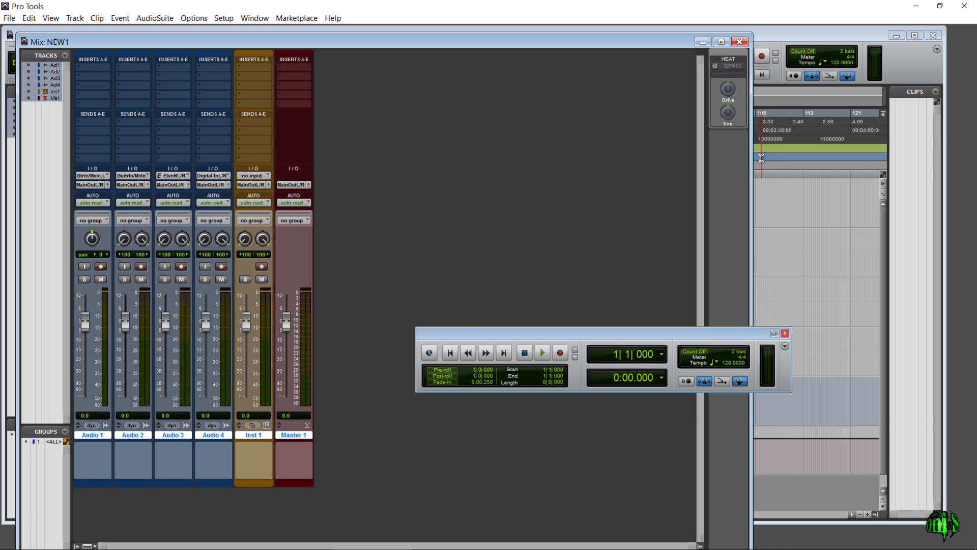
pyautogui.moveTo(752, 165); pyautogui.dragTo(778, 165)
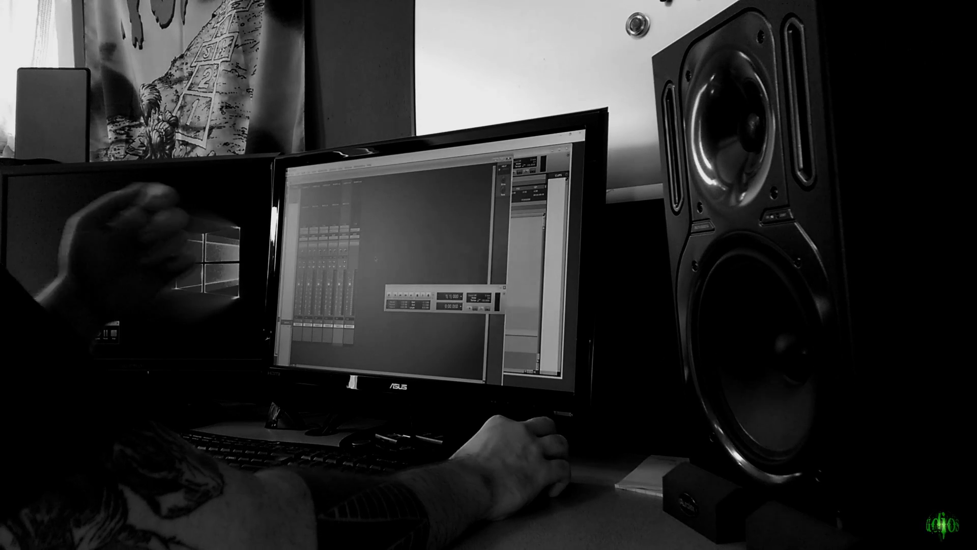